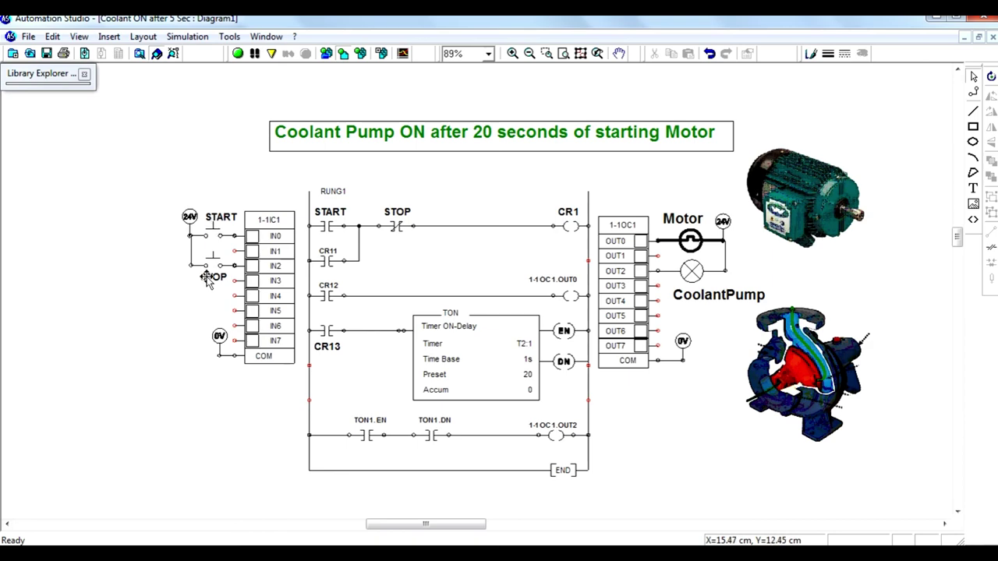
Step: Test the coolant pump ladder by starting, stopping and restarting the motor, allowing the 20-second on-delay each time, and end the simulation
{"action": "left_click", "coordinate": [212, 228]}
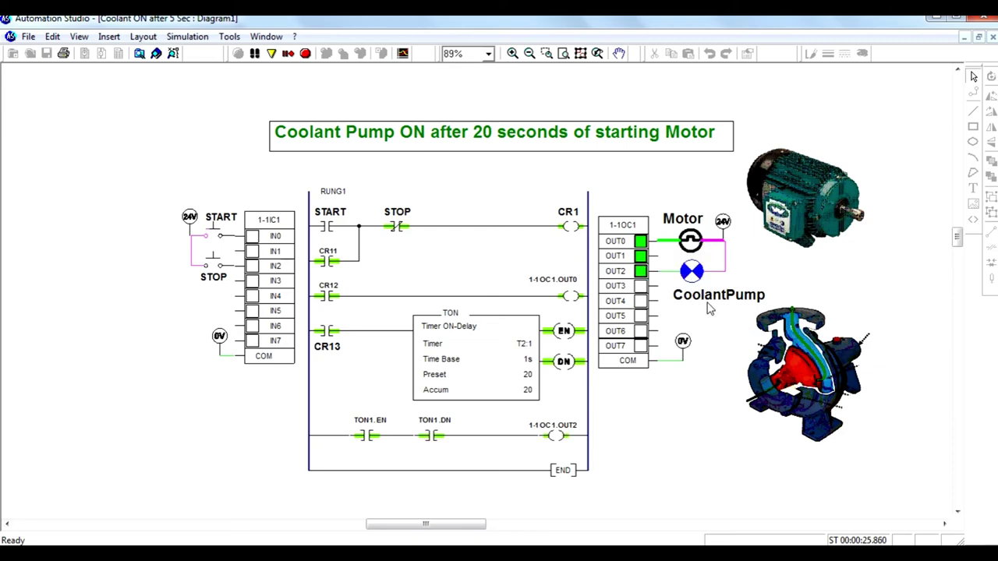
{"action": "left_click", "coordinate": [223, 266]}
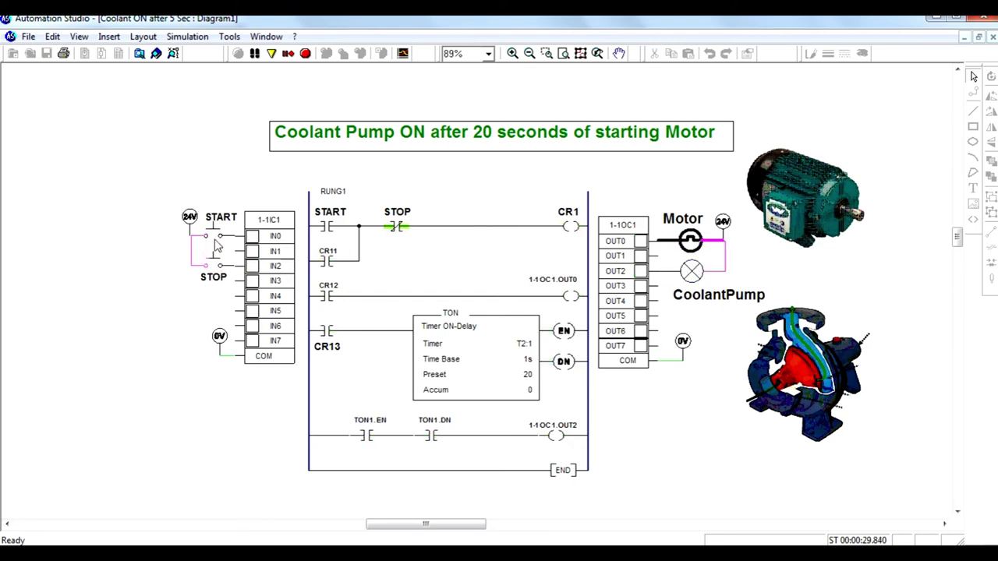
{"action": "left_click", "coordinate": [213, 228]}
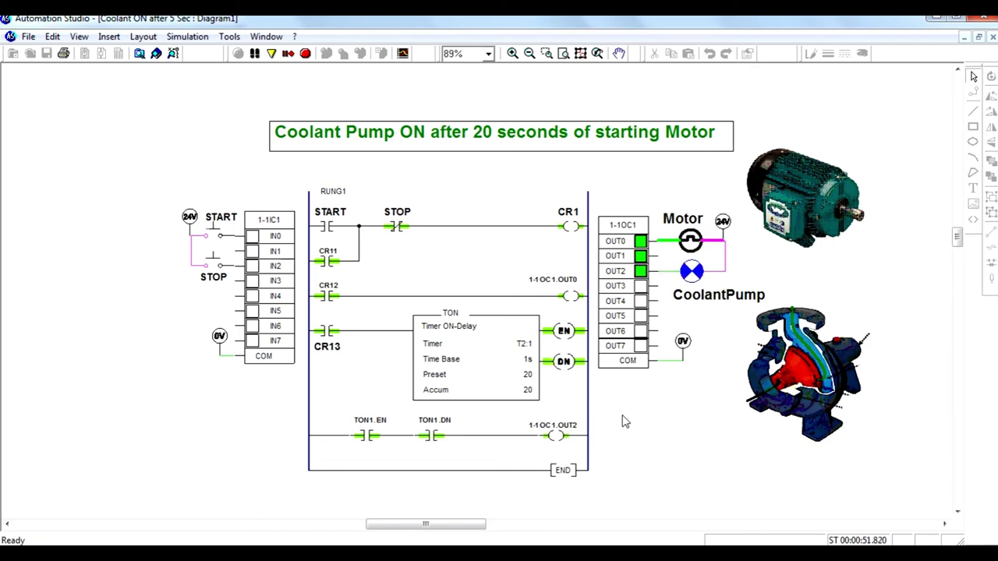
{"action": "left_click", "coordinate": [304, 54]}
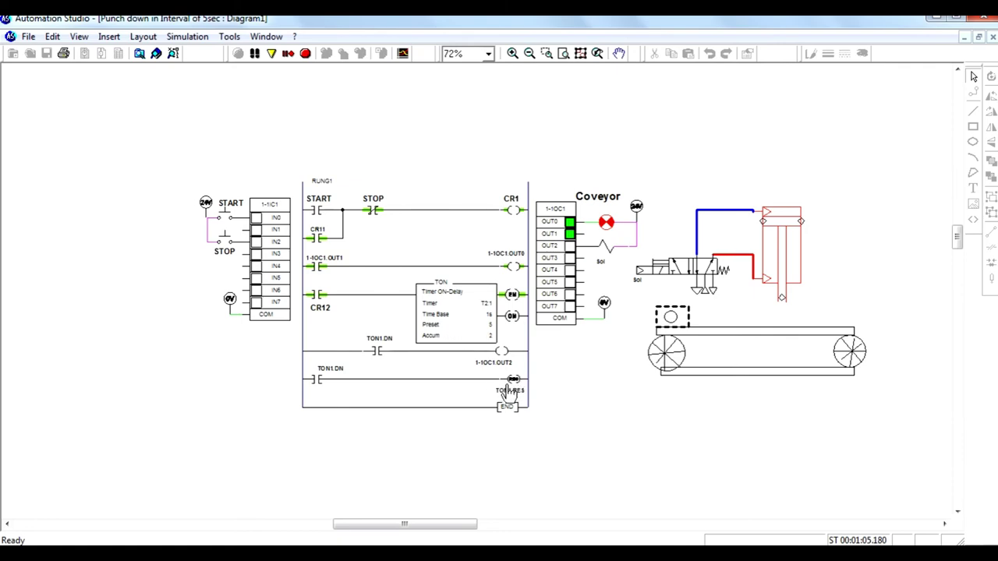
Step: Stop and restart the conveyor in the running punch simulation, and enlarge the ladder and pneumatic circuit to observe the 5-second timer cycle
{"action": "left_click", "coordinate": [224, 235]}
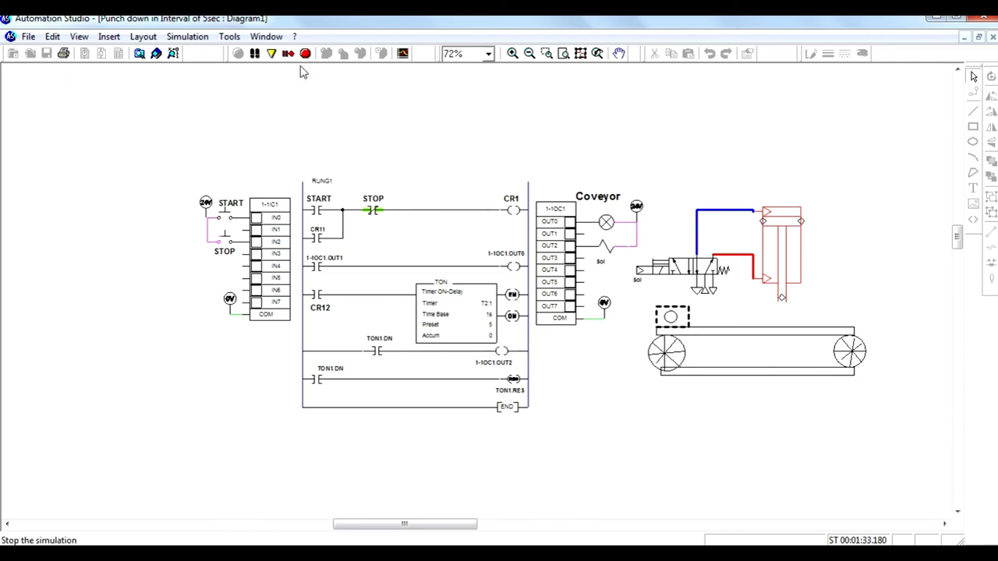
{"action": "left_click", "coordinate": [231, 218]}
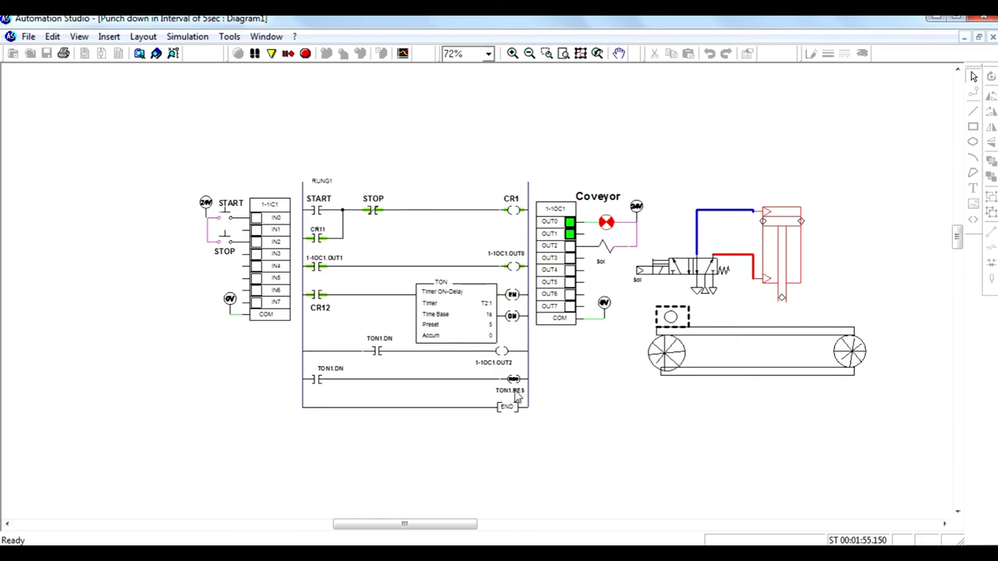
{"action": "scroll", "coordinate": [518, 395], "scroll_direction": "up", "scroll_amount": 2}
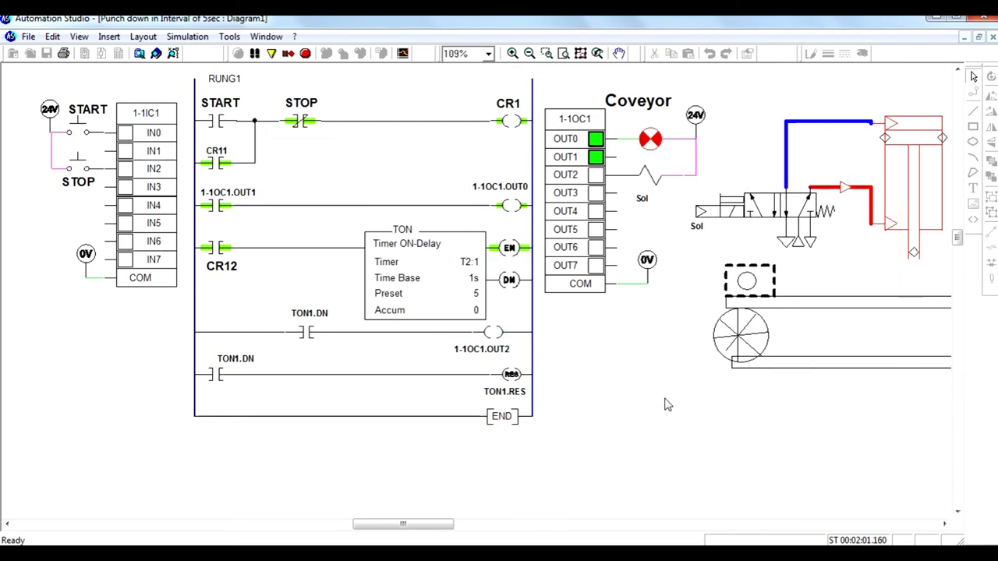
{"action": "mouse_move", "coordinate": [410, 528]}
{"action": "left_mouse_down"}
{"action": "mouse_move", "coordinate": [421, 532]}
{"action": "mouse_move", "coordinate": [403, 536]}
{"action": "left_mouse_up"}
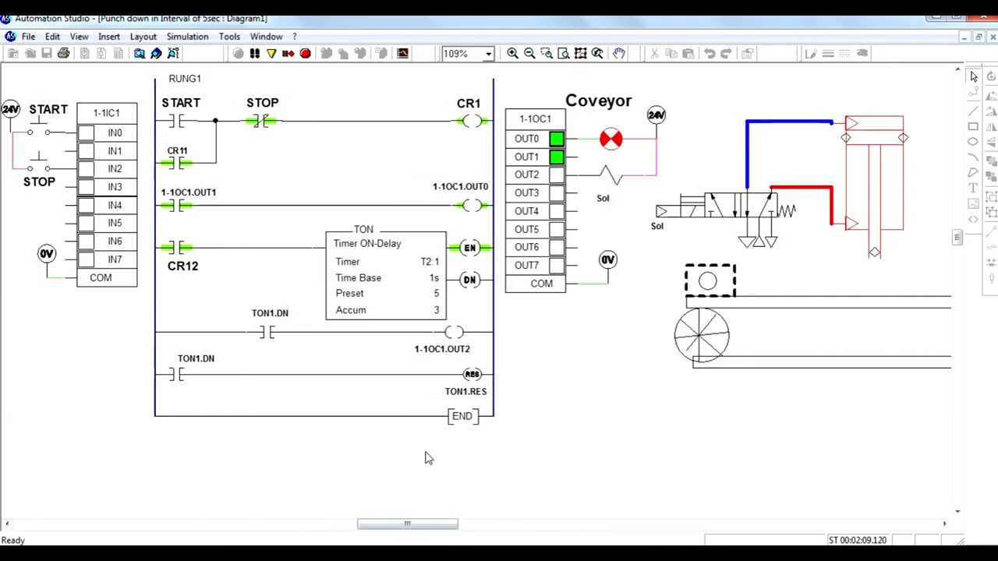
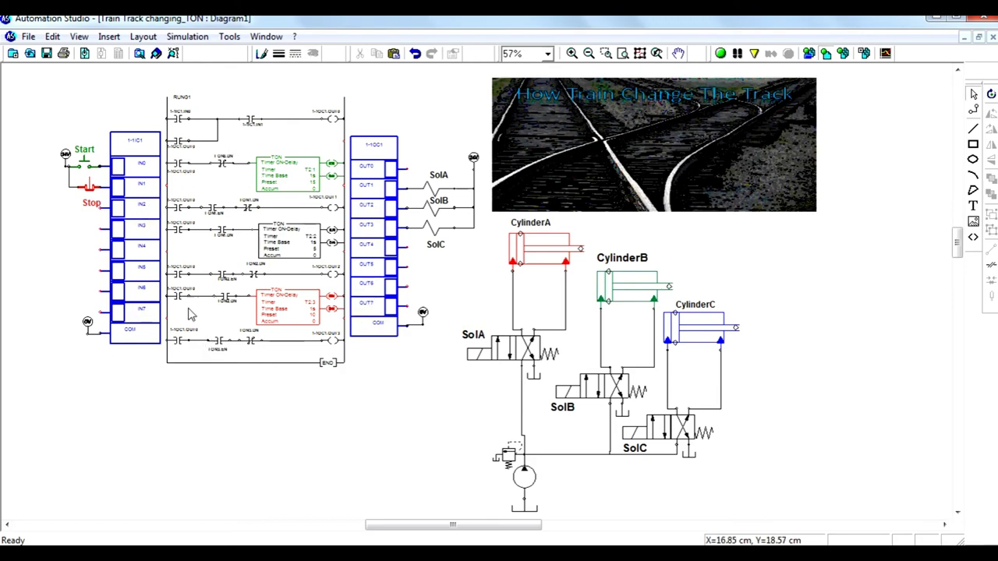
Step: Run the train track changing simulation and activate its Start pushbutton to begin the timed cylinder sequence
{"action": "left_click", "coordinate": [721, 53]}
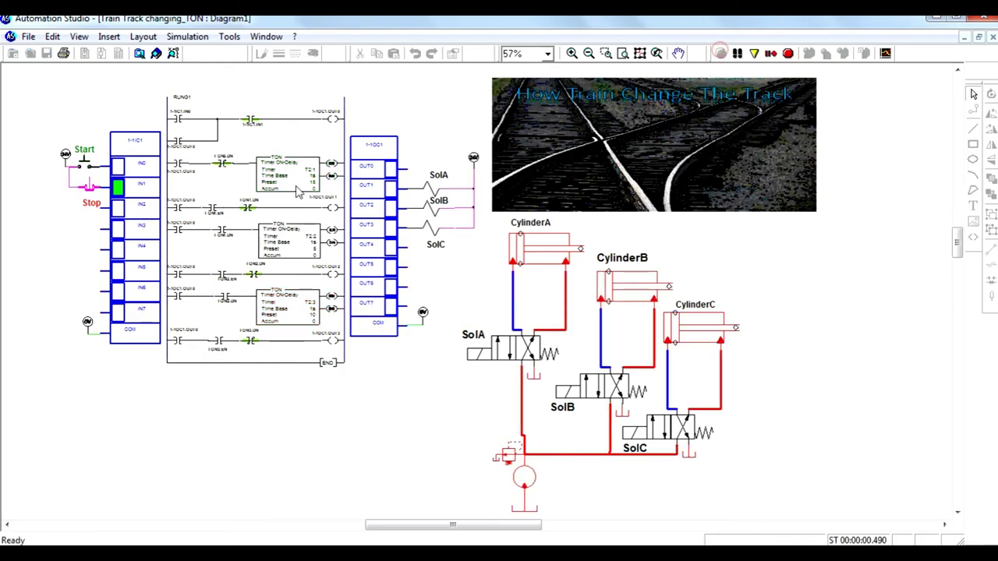
{"action": "left_click", "coordinate": [87, 173]}
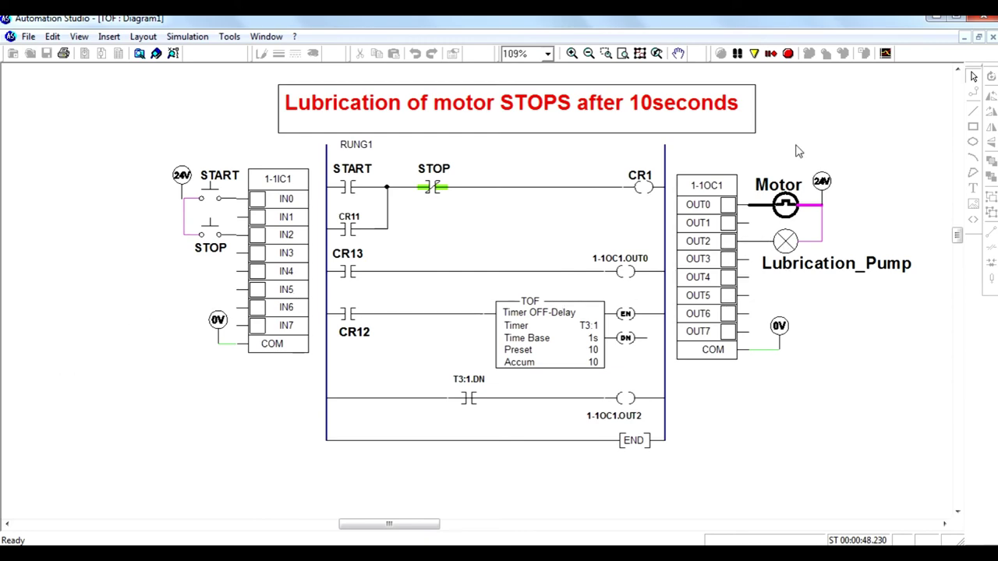
Step: Test the motor lubrication ladder's 10-second off-delay timer by actuating START and STOP alternately for three cycles
{"action": "left_click", "coordinate": [216, 196]}
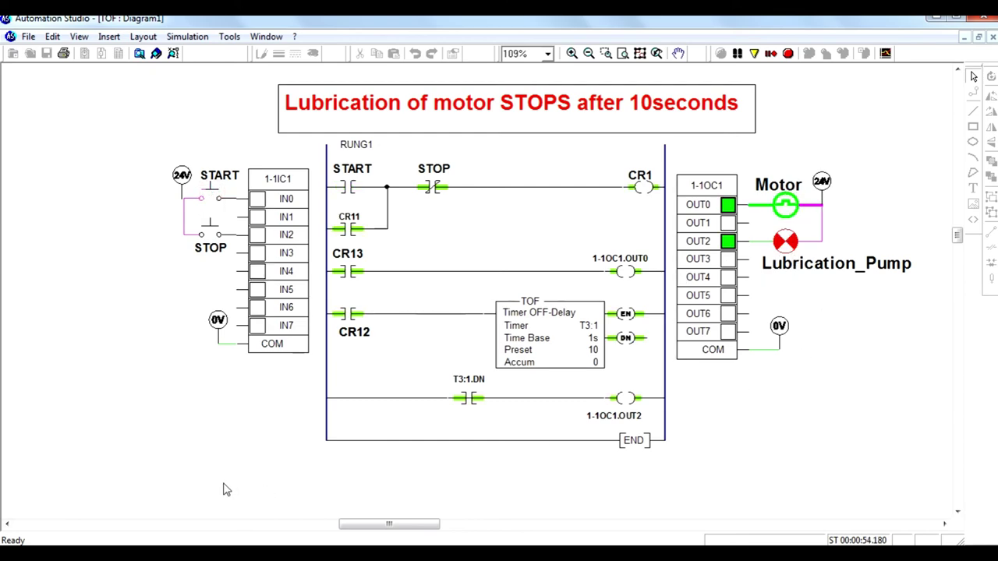
{"action": "left_click", "coordinate": [212, 231]}
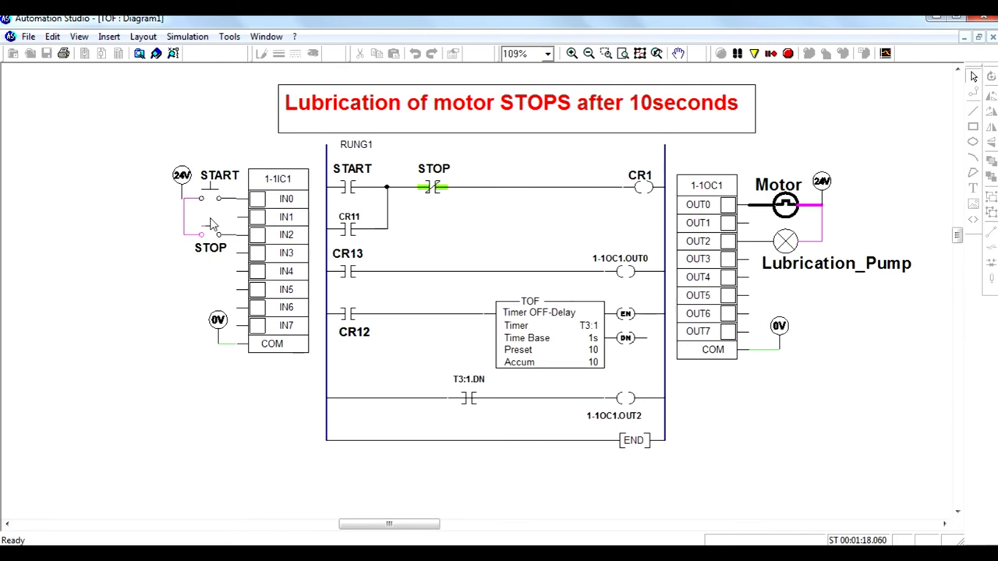
{"action": "left_click", "coordinate": [211, 195]}
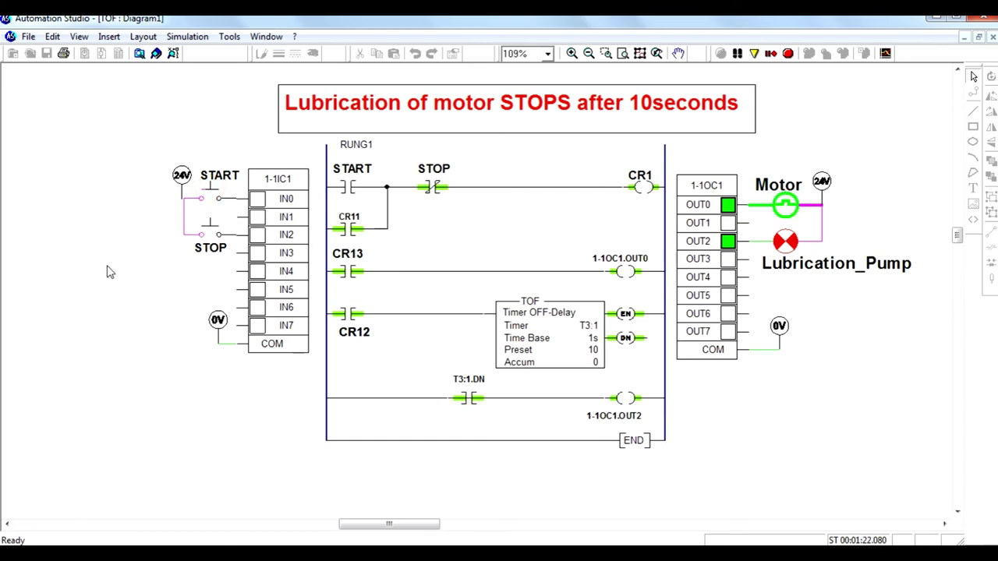
{"action": "left_click", "coordinate": [209, 235]}
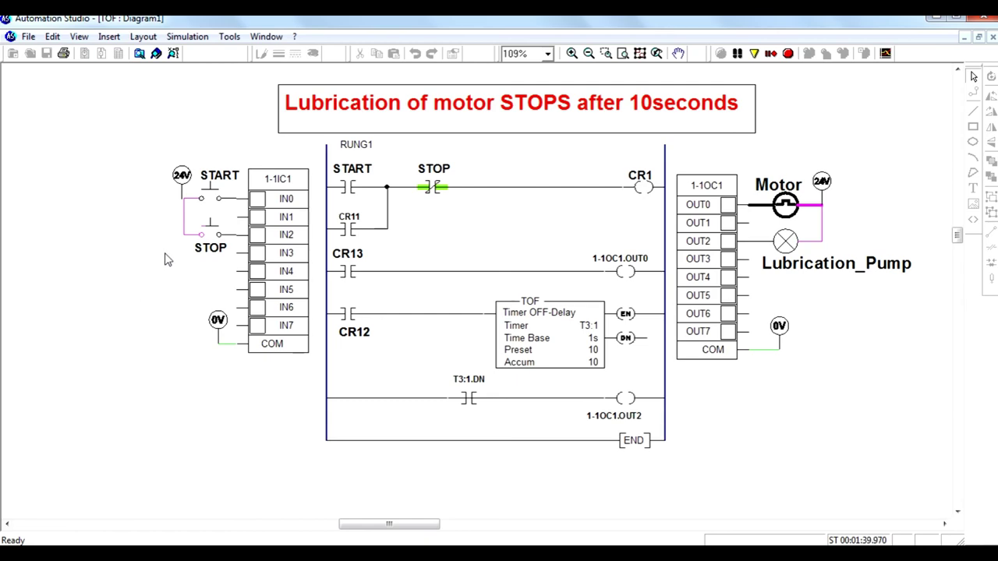
{"action": "left_click", "coordinate": [215, 195]}
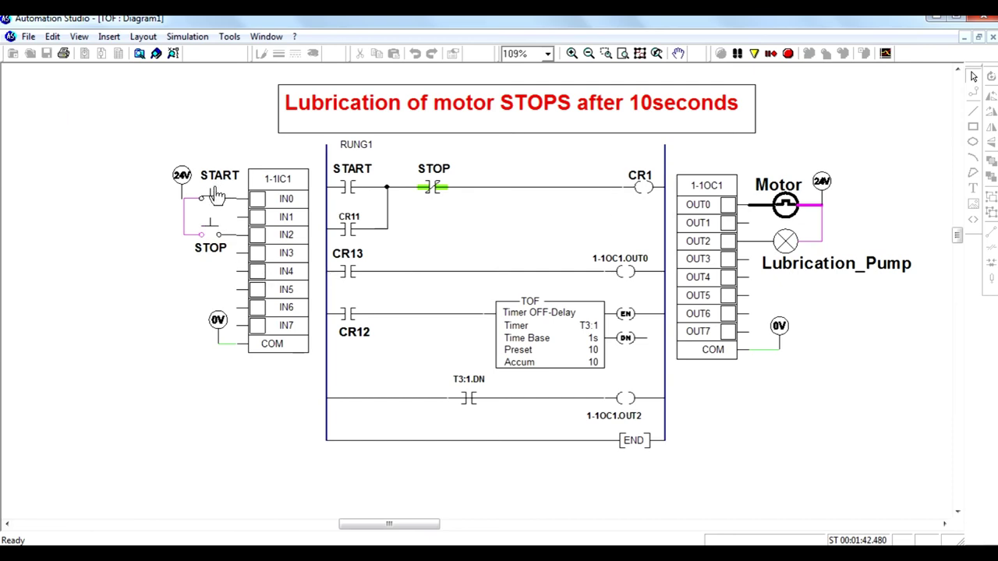
{"action": "left_click", "coordinate": [211, 228]}
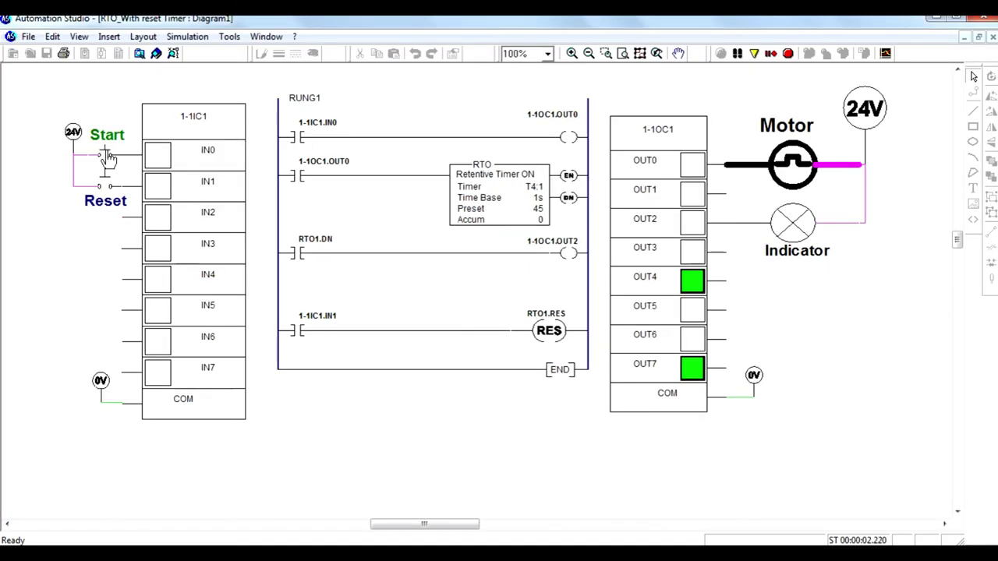
Step: Switch the motor's Start input on and off repeatedly until the retentive timer accumulates its 45-second preset, and reset the timer
{"action": "left_click", "coordinate": [107, 156]}
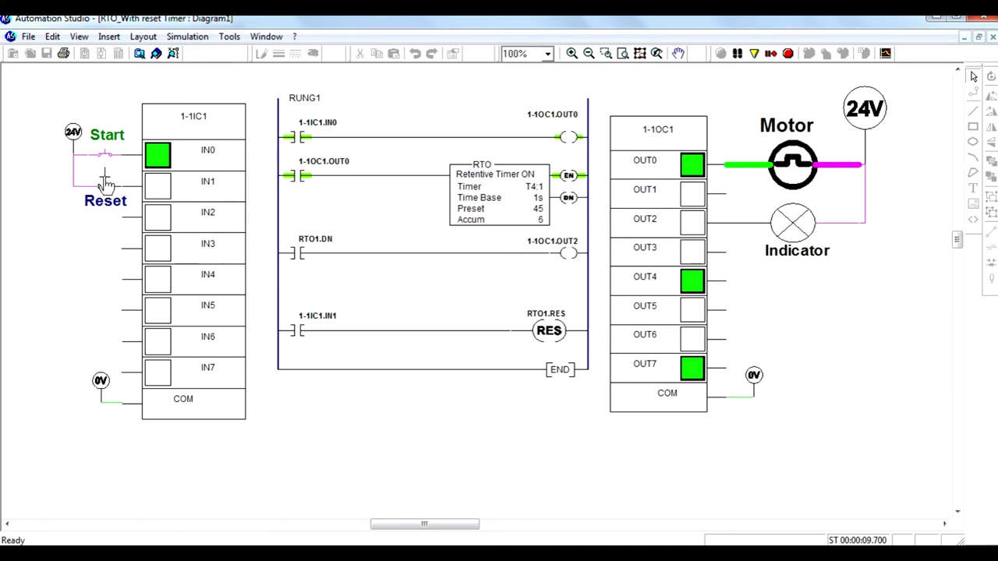
{"action": "left_click", "coordinate": [105, 155]}
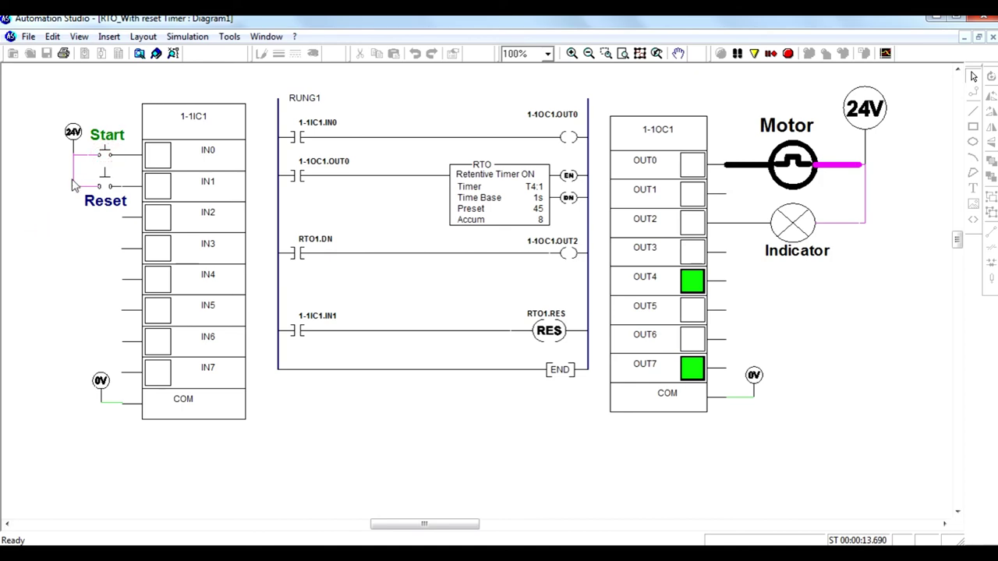
{"action": "left_click", "coordinate": [105, 159]}
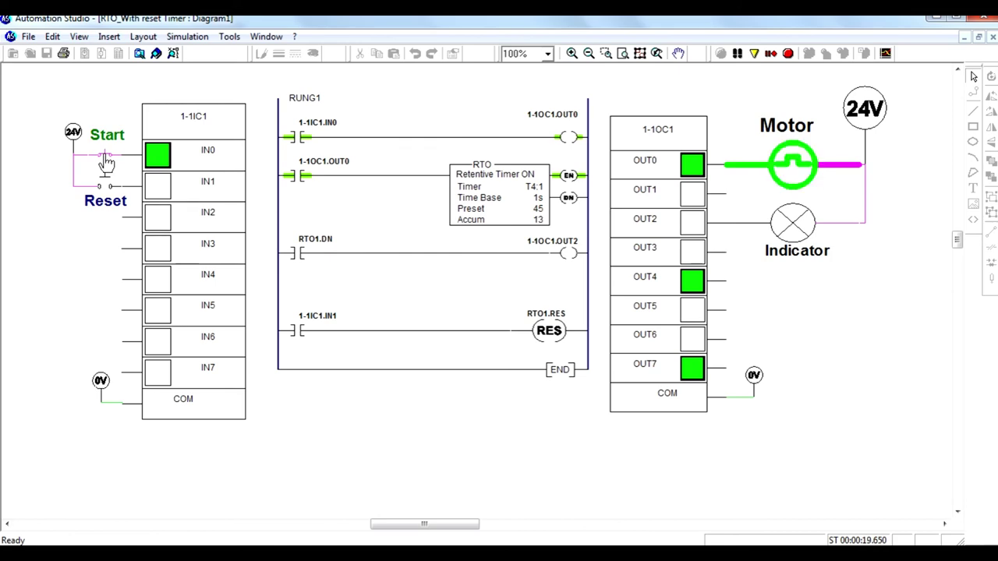
{"action": "mouse_move", "coordinate": [105, 159]}
{"action": "left_mouse_down"}
{"action": "mouse_move", "coordinate": [98, 170]}
{"action": "mouse_move", "coordinate": [109, 165]}
{"action": "left_mouse_up"}
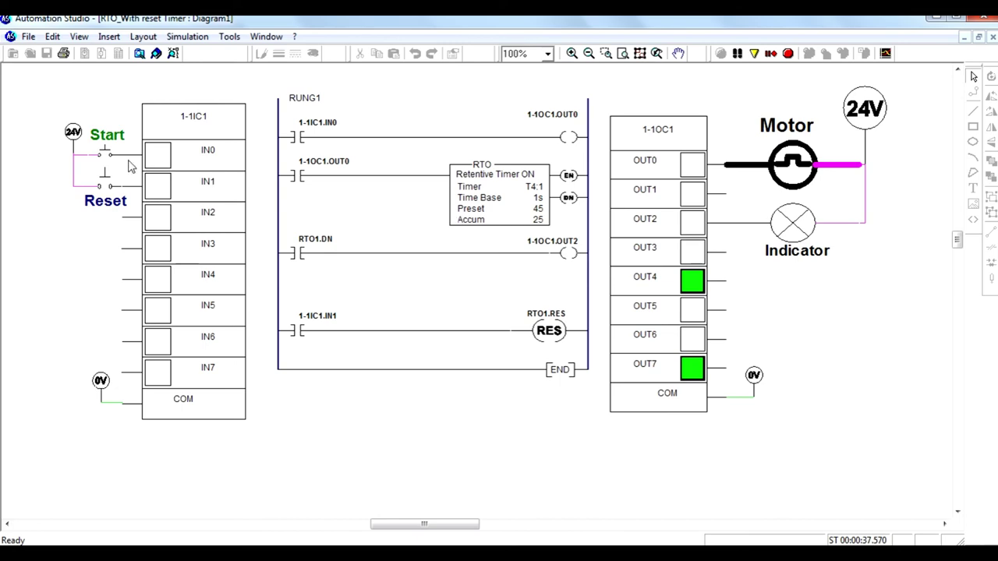
{"action": "left_click_drag", "start_coordinate": [106, 159], "coordinate": [108, 167]}
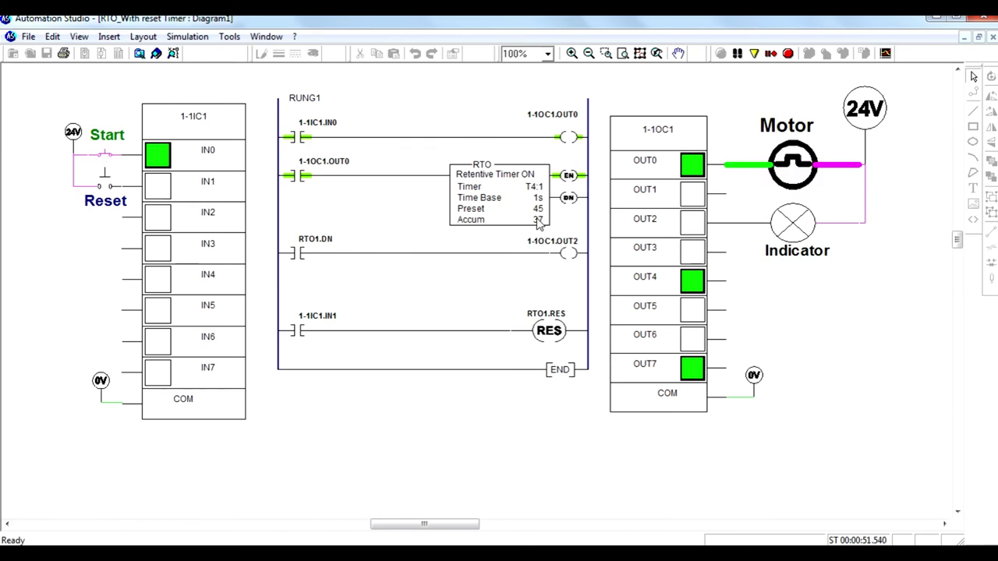
{"action": "left_click", "coordinate": [107, 158]}
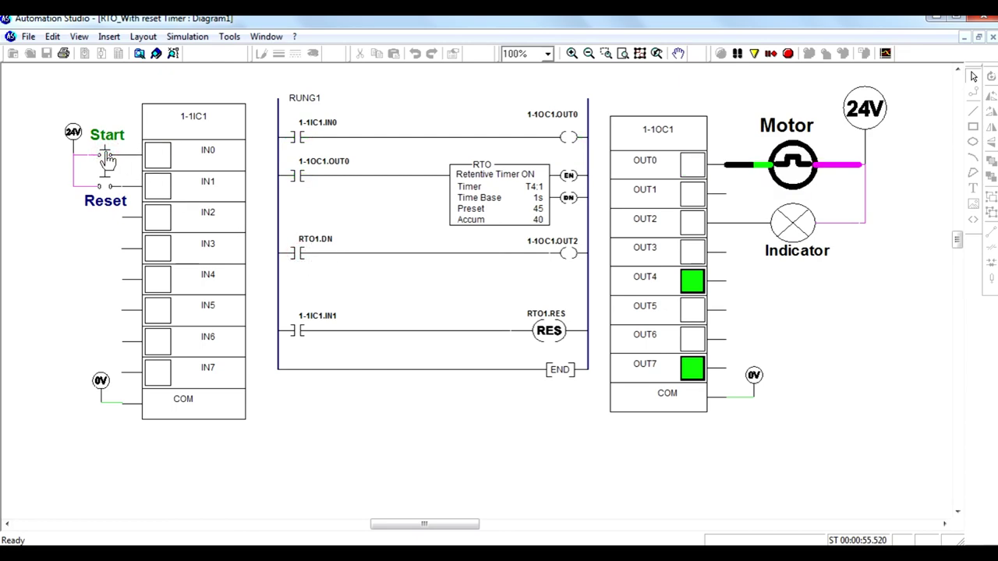
{"action": "left_click_drag", "start_coordinate": [107, 160], "coordinate": [108, 162]}
{"action": "left_click", "coordinate": [108, 160]}
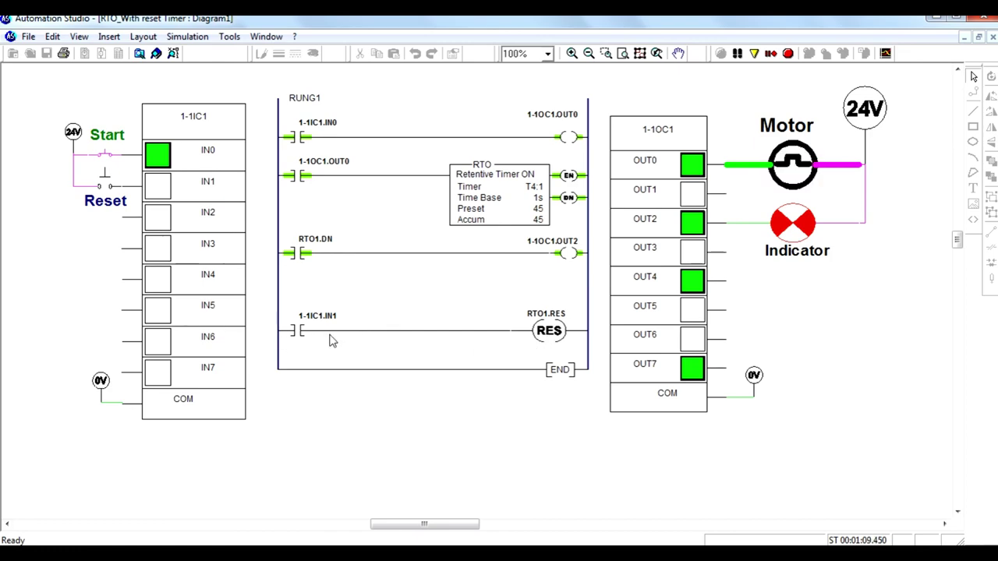
{"action": "left_click", "coordinate": [104, 189]}
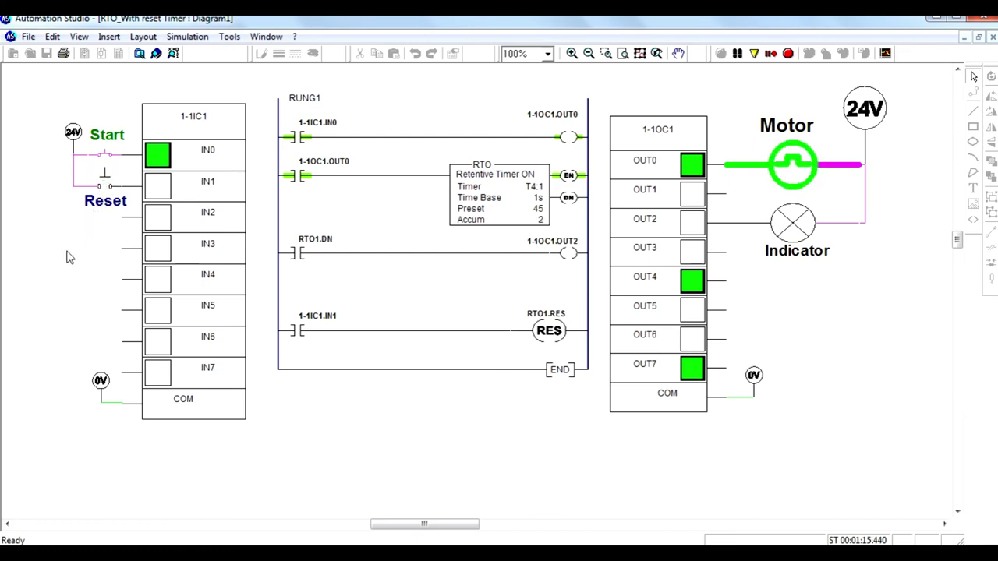
Step: Repeat the retentive timer test from a motor stop, interrupting the run once before the 45-second preset, and reset the timer again
{"action": "left_click", "coordinate": [103, 160]}
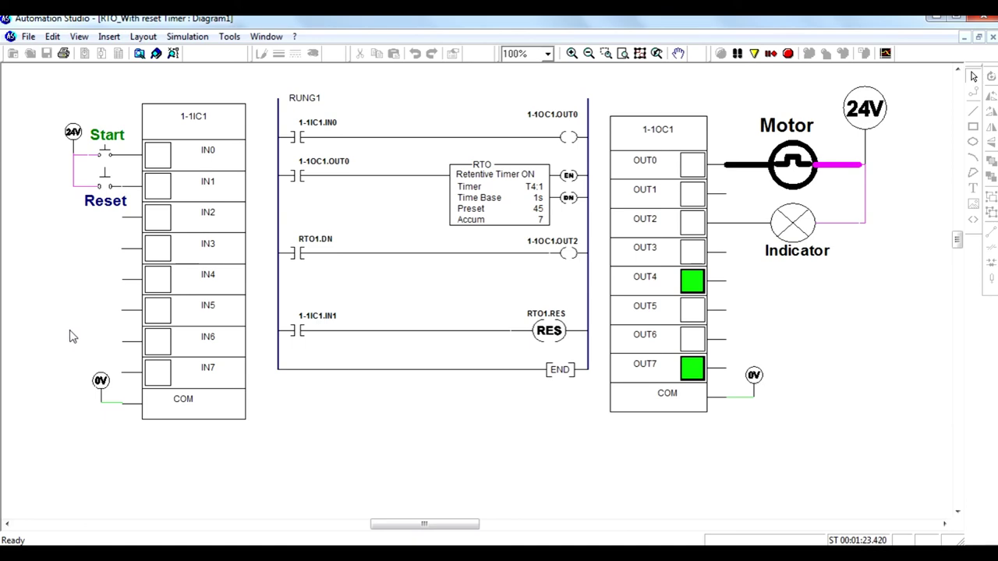
{"action": "left_click", "coordinate": [105, 161]}
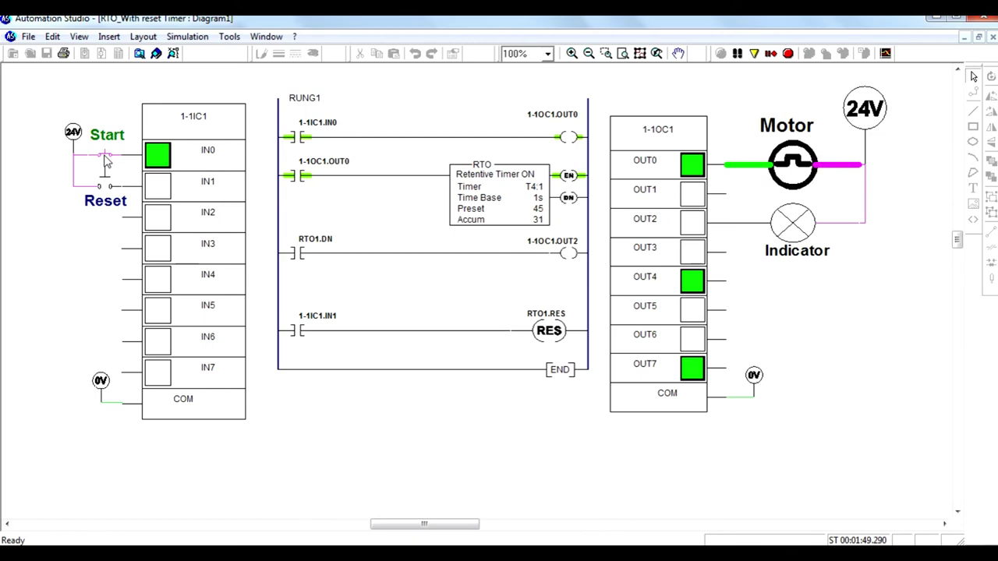
{"action": "left_click_drag", "start_coordinate": [107, 160], "coordinate": [106, 160]}
{"action": "left_click", "coordinate": [105, 162]}
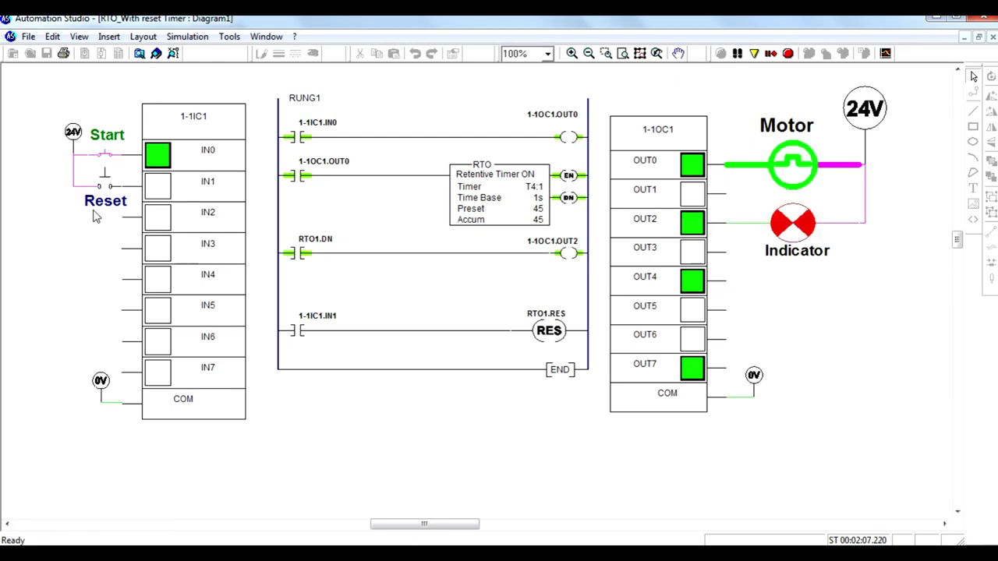
{"action": "left_click", "coordinate": [106, 187]}
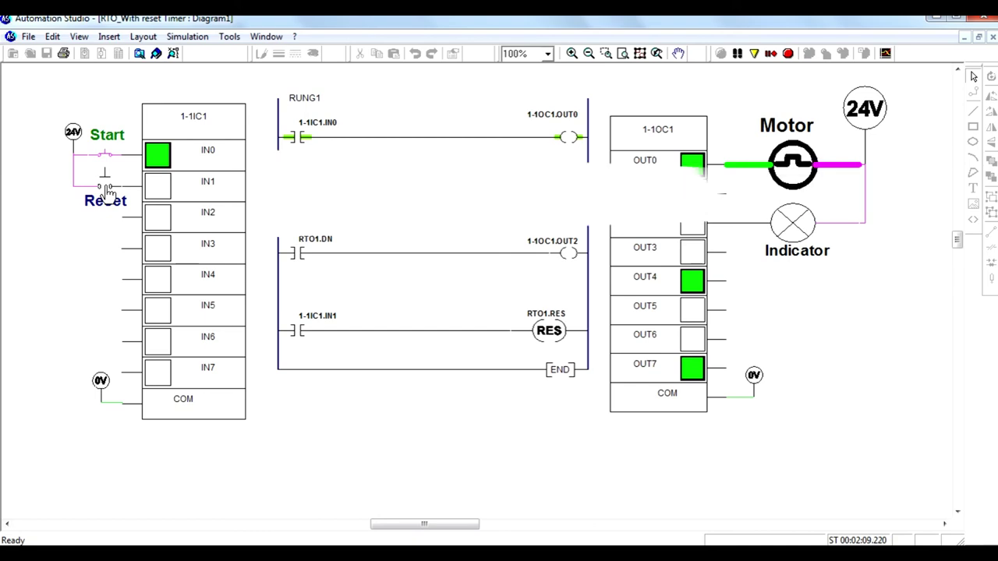